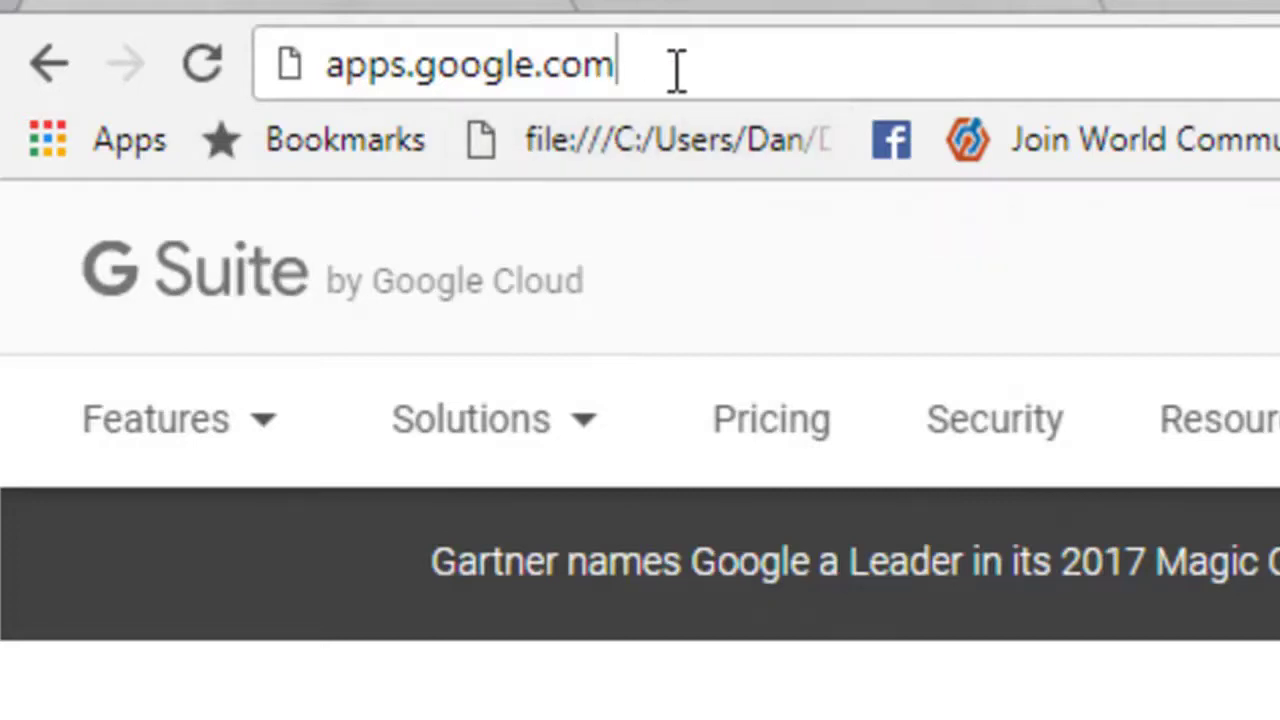
Step: Load G Suite, submit the company's domain for Admin Console access, and choose to sign in with a G Suite account
key(Return)
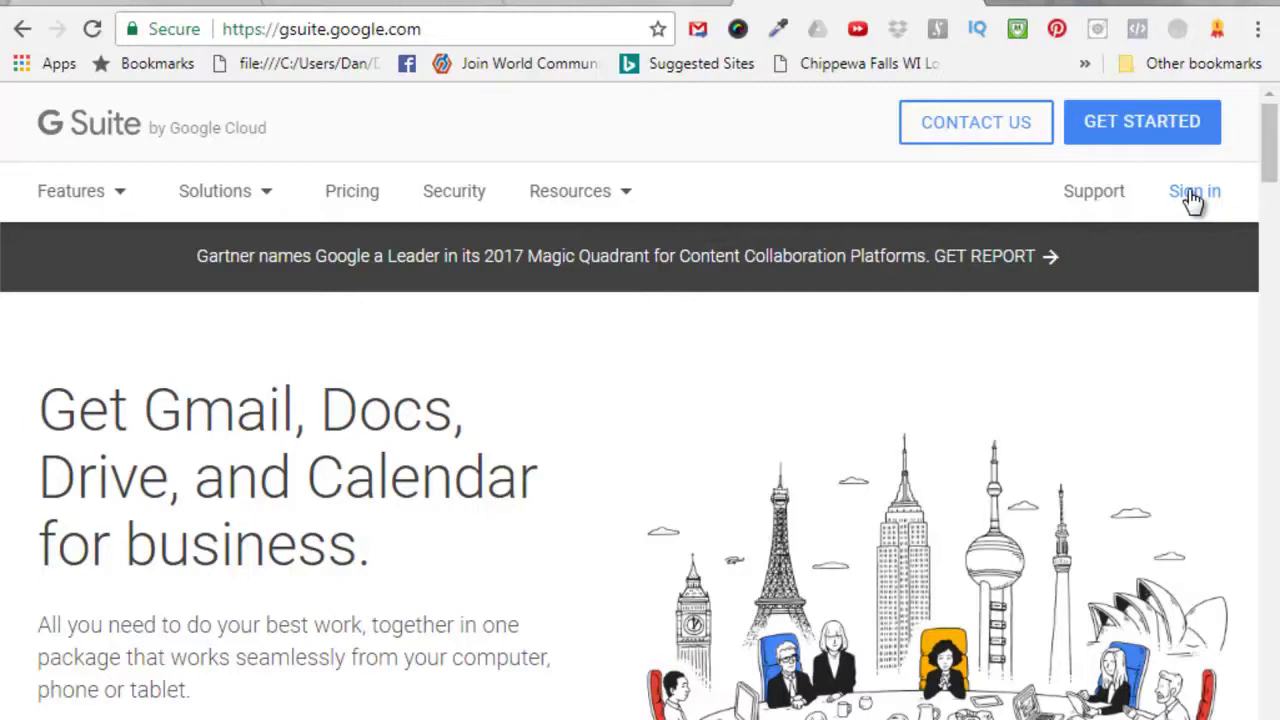
click(1193, 193)
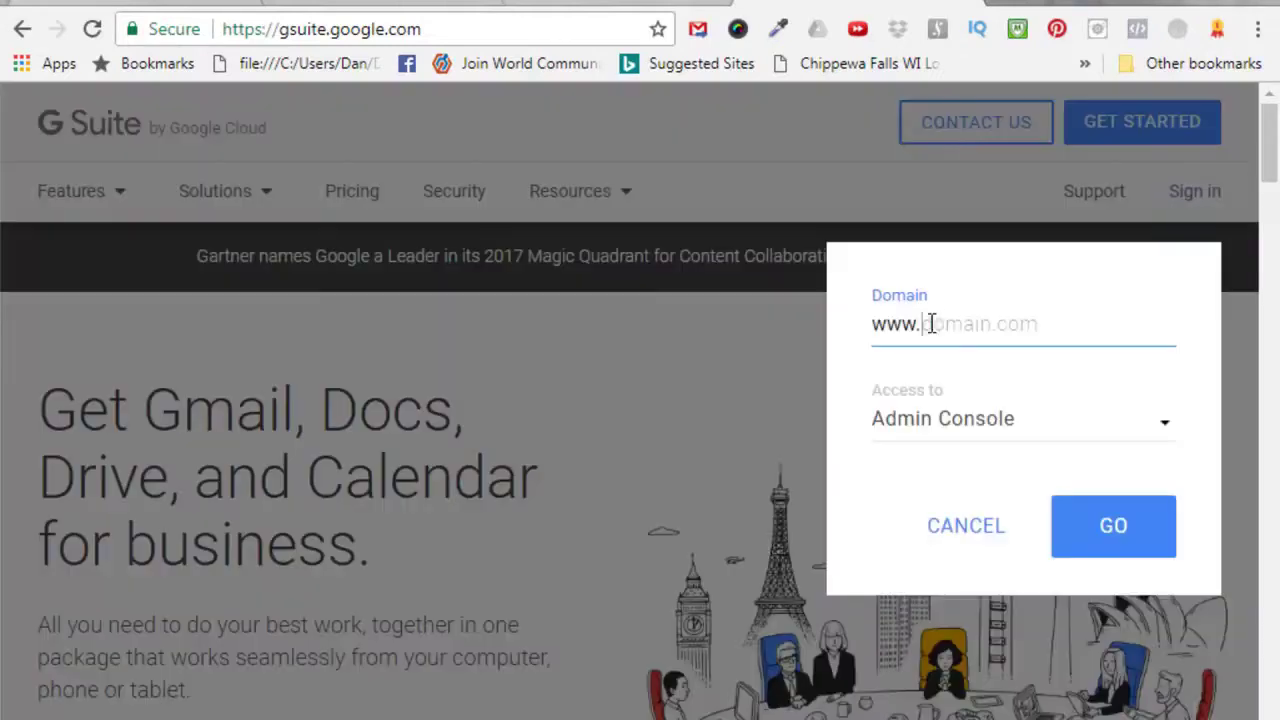
text(videopizzazz.tv)
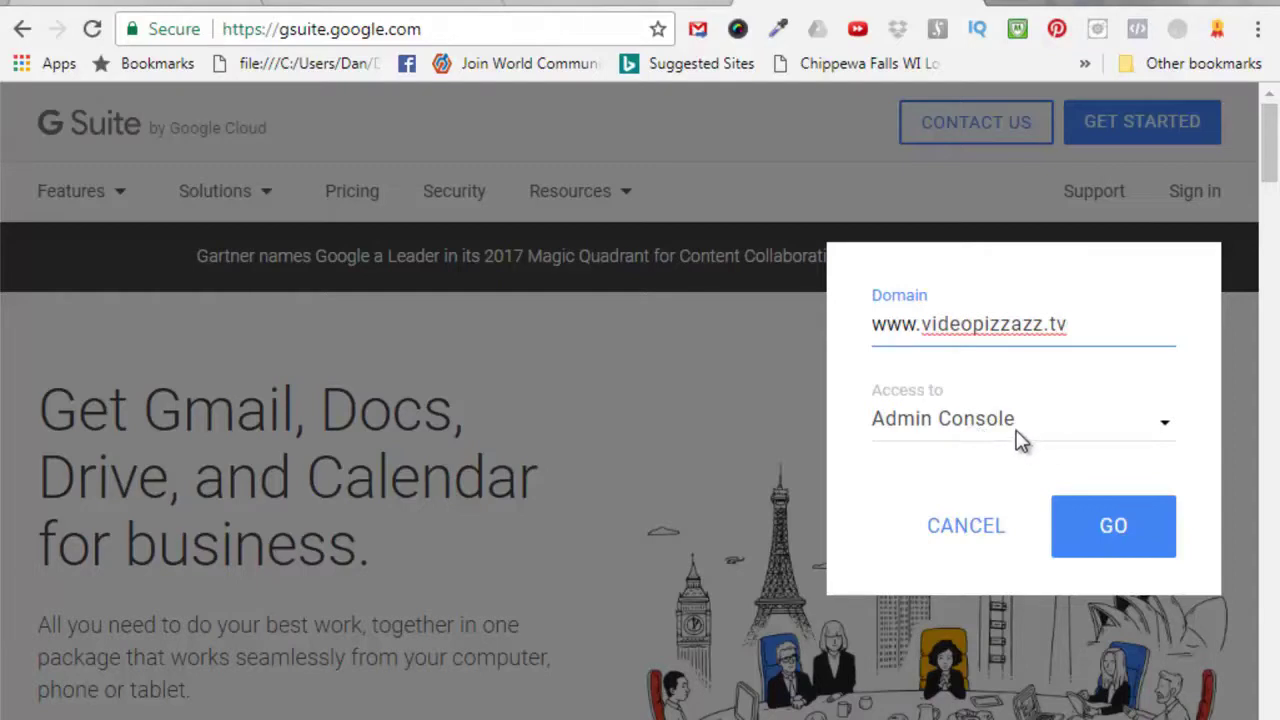
click(1118, 532)
click(605, 260)
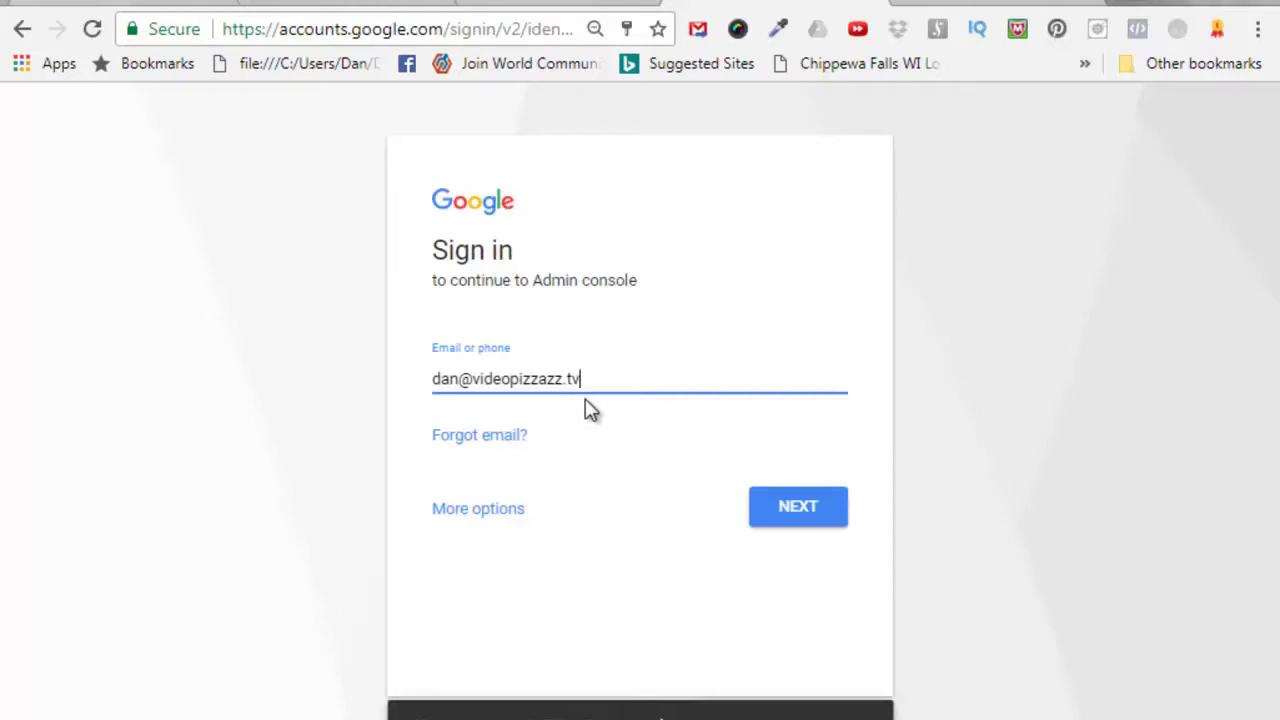
Step: Submit the admin account email and password, declining to save the password
click(800, 510)
click(508, 377)
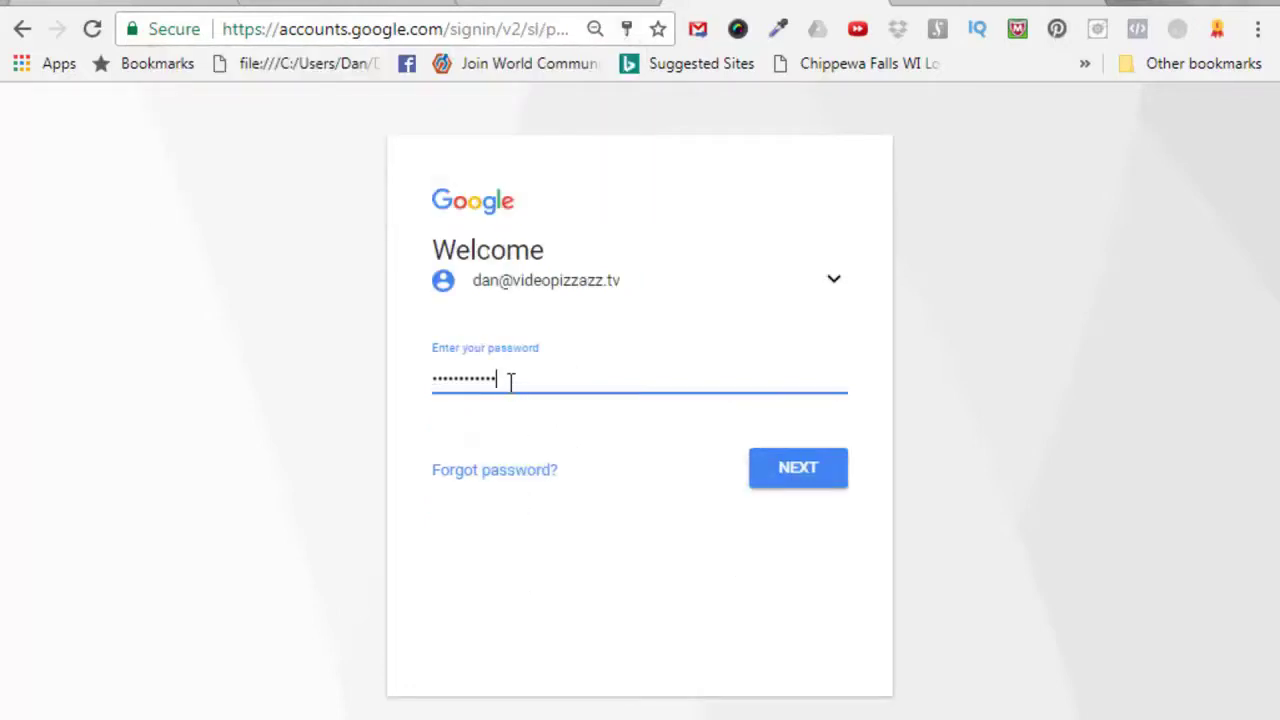
click(806, 474)
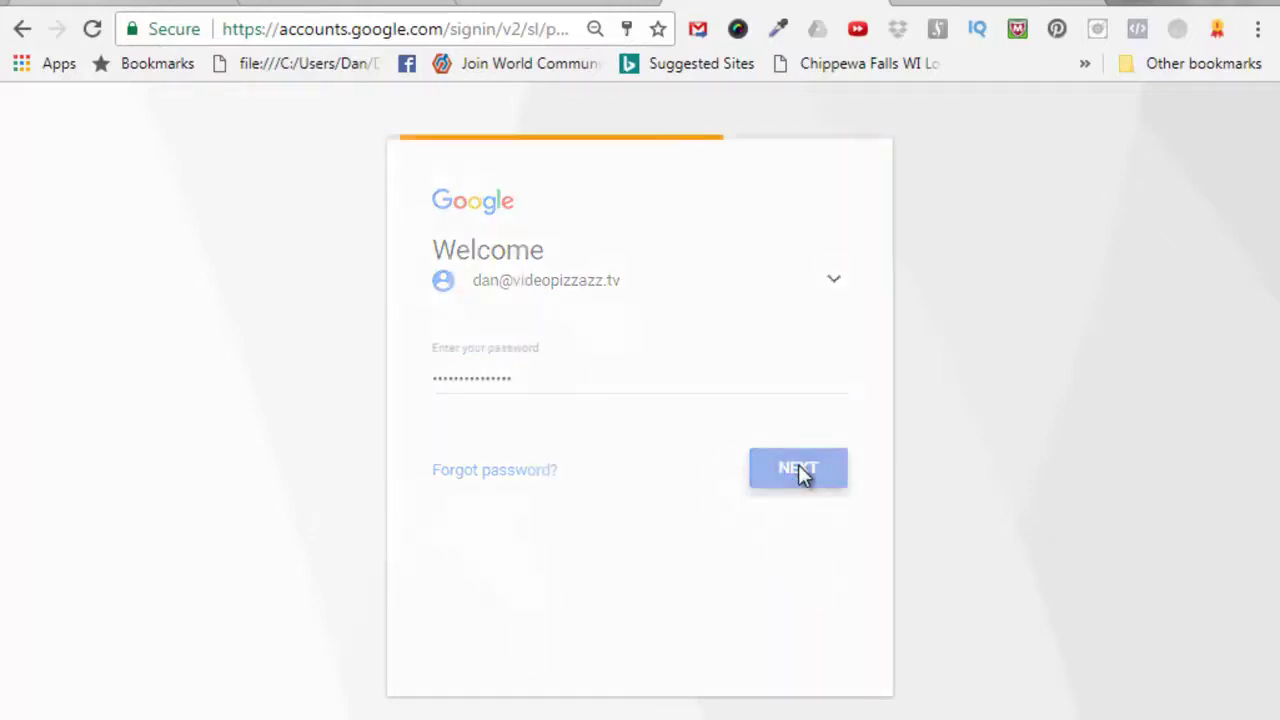
Step: Verify the sign-in by phone, requesting a text code and entering the received verification code
click(521, 496)
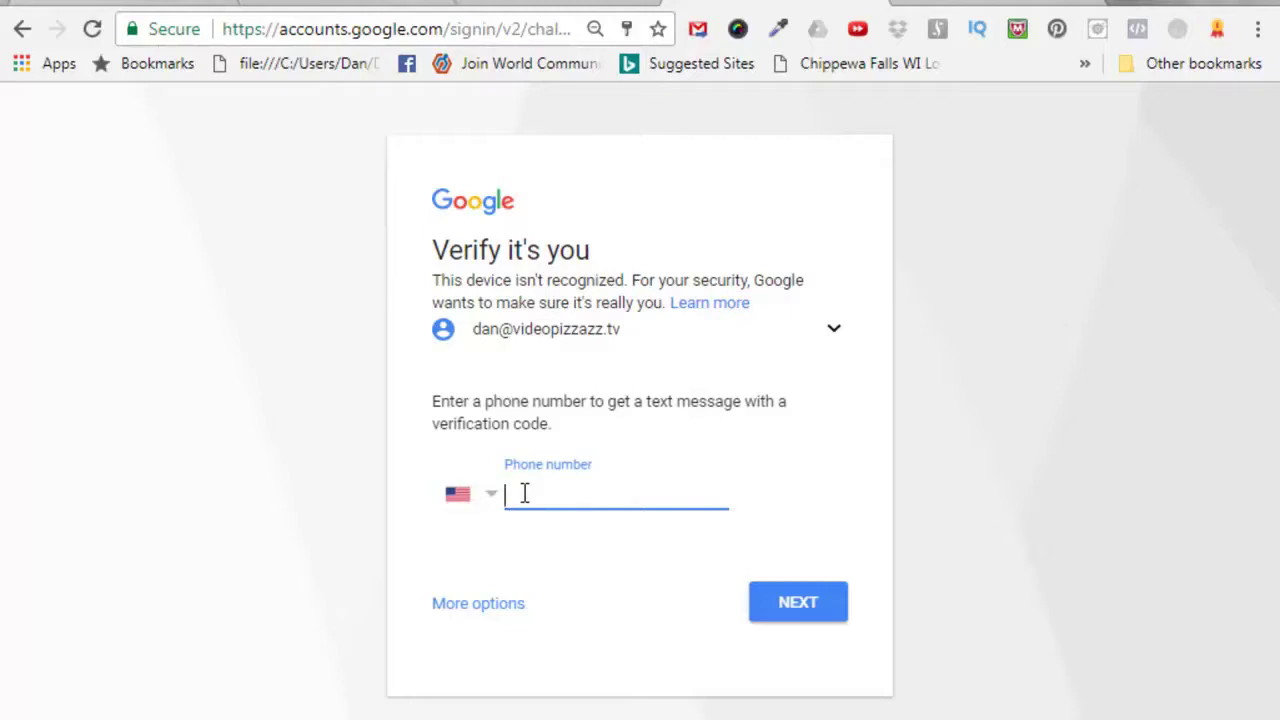
key(ctrl+v)
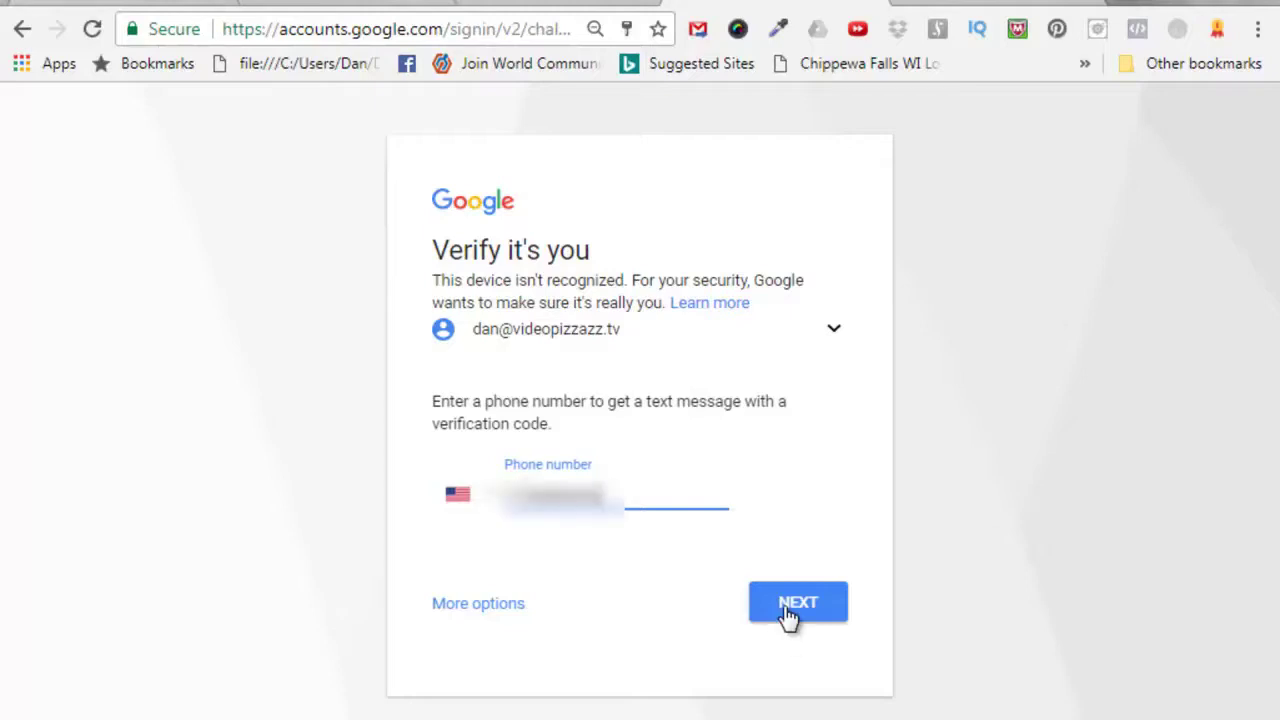
click(791, 602)
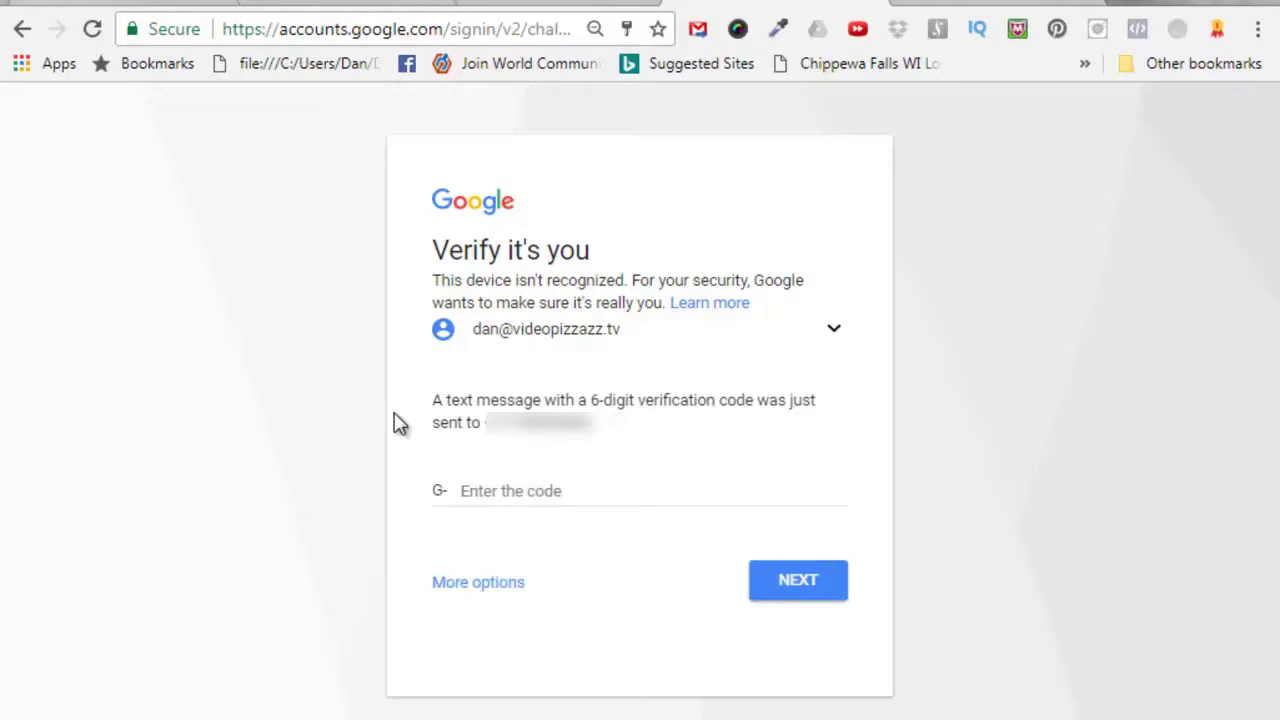
click(791, 589)
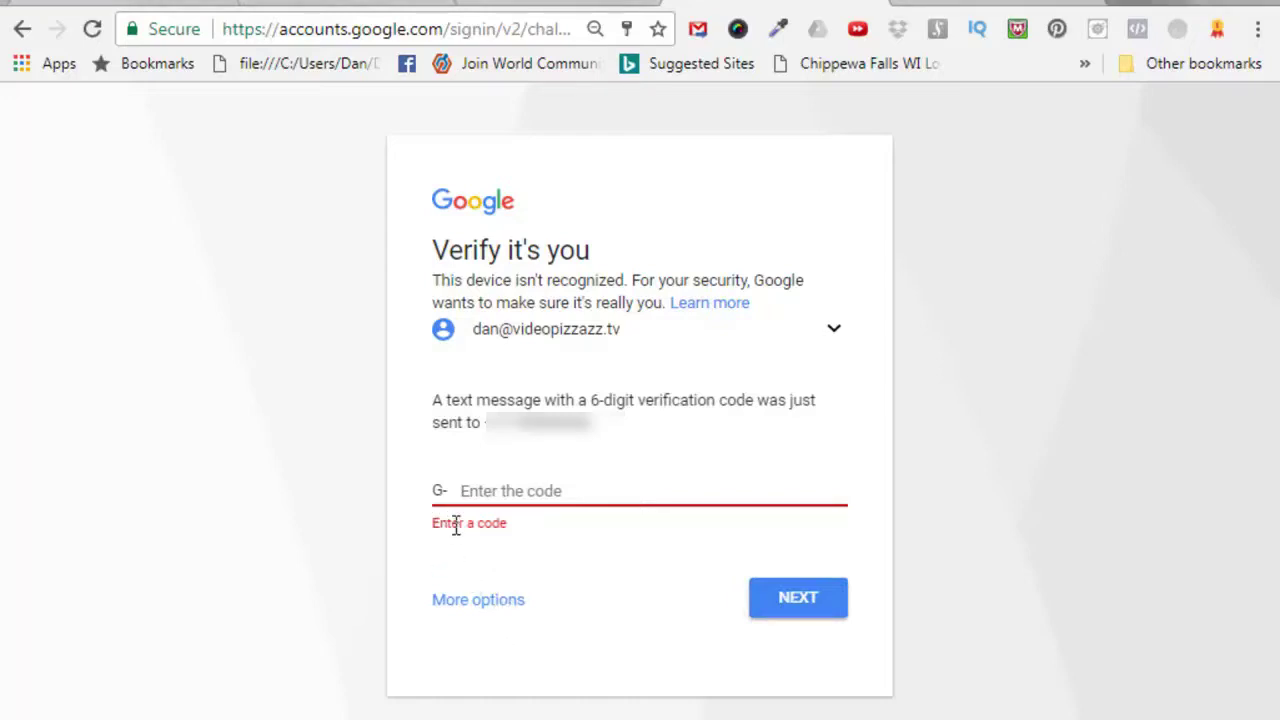
click(465, 492)
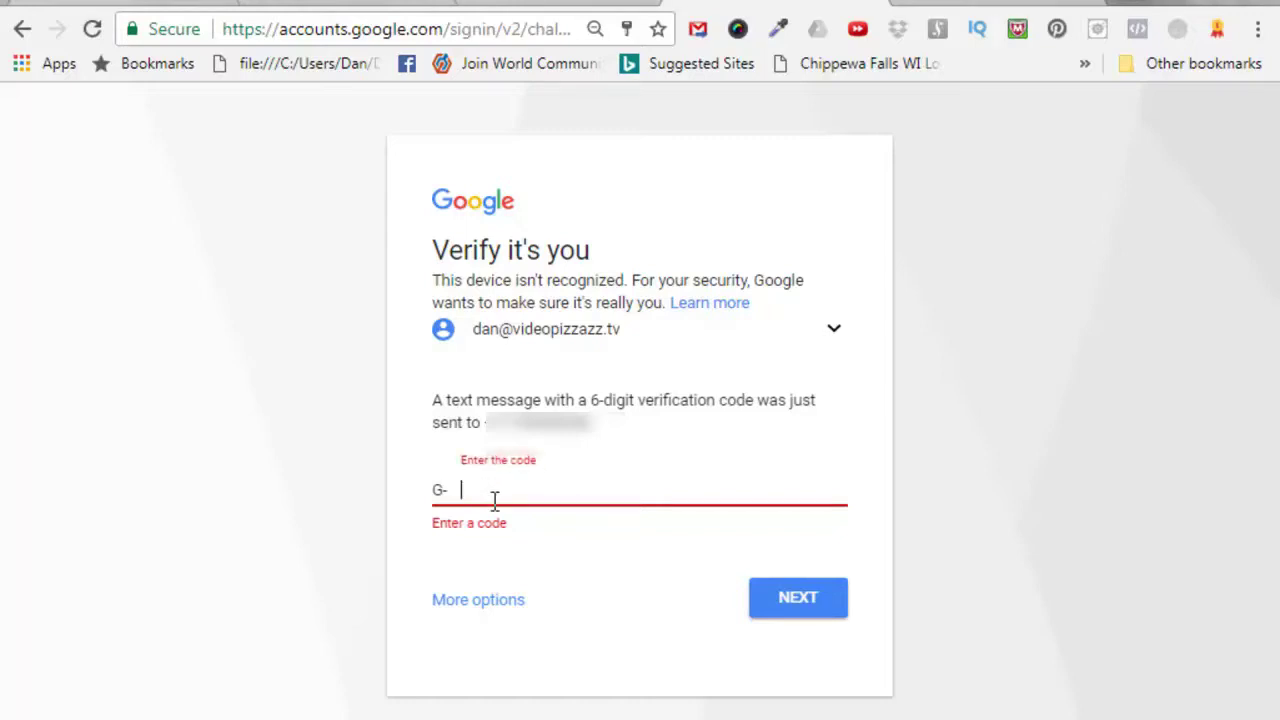
click(800, 598)
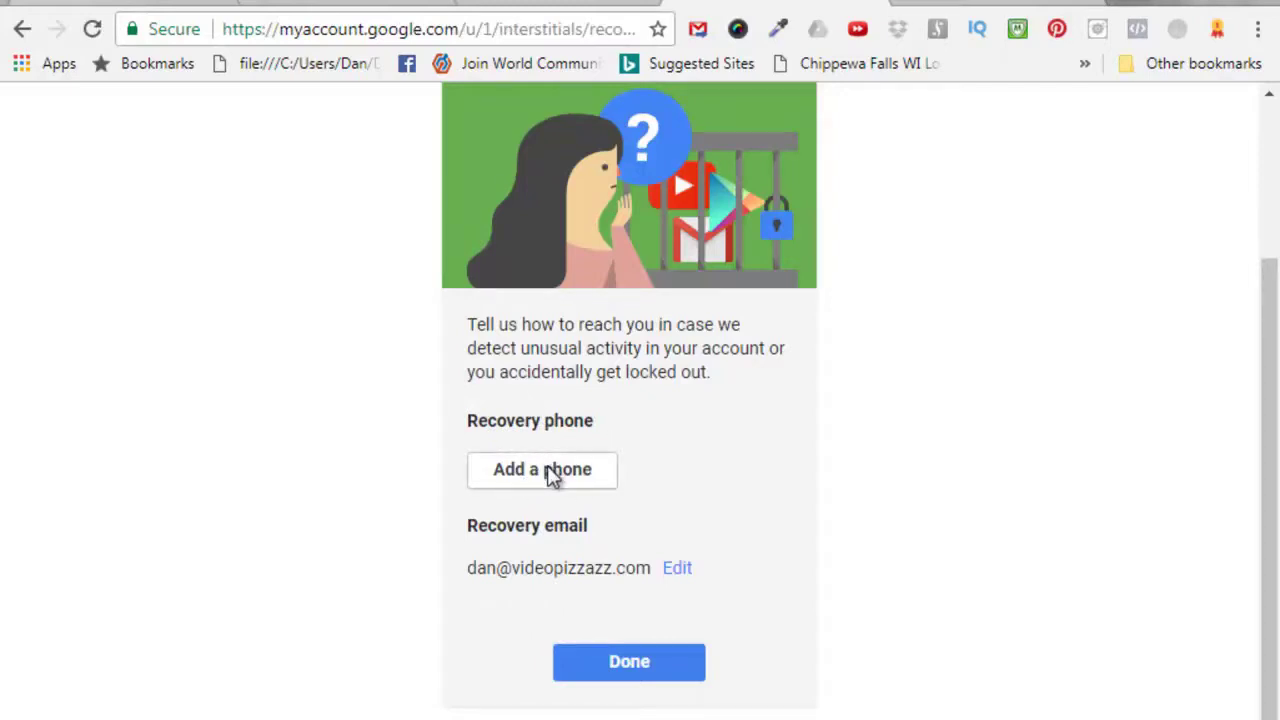
Step: Add a recovery phone number, confirm it with the SMS verification code, save it, and finish setup
click(548, 471)
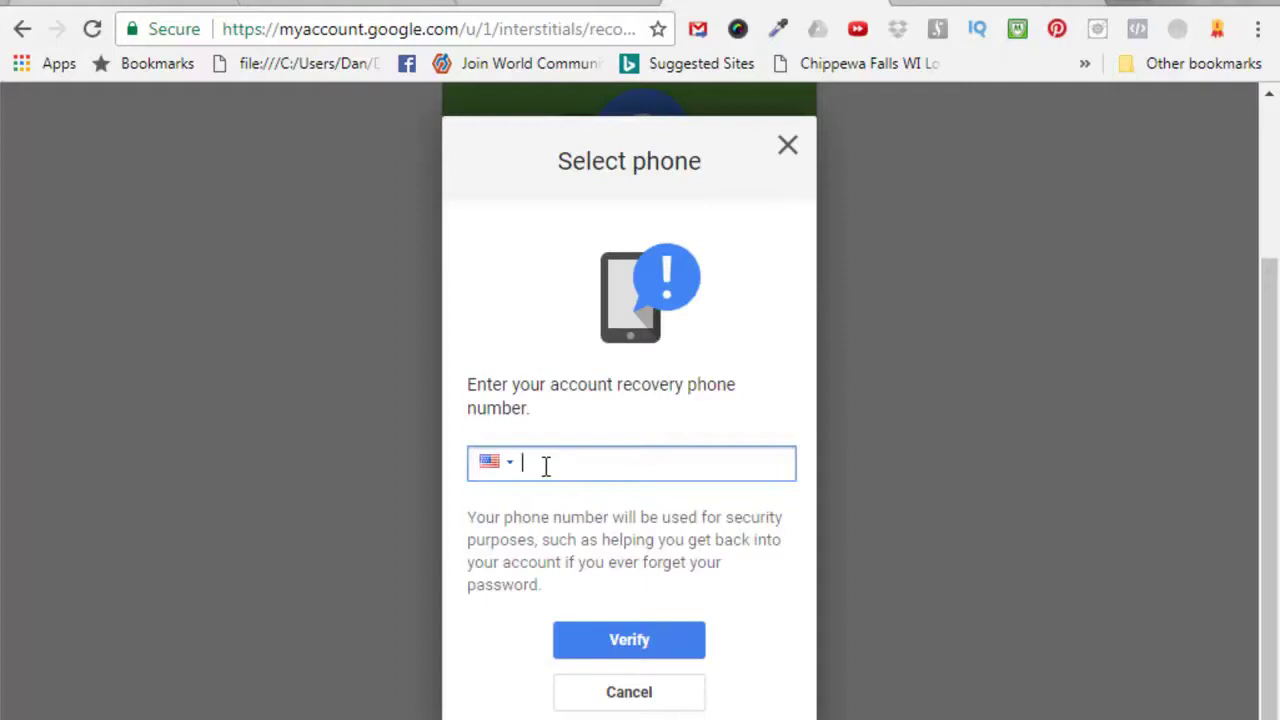
key(ctrl+v)
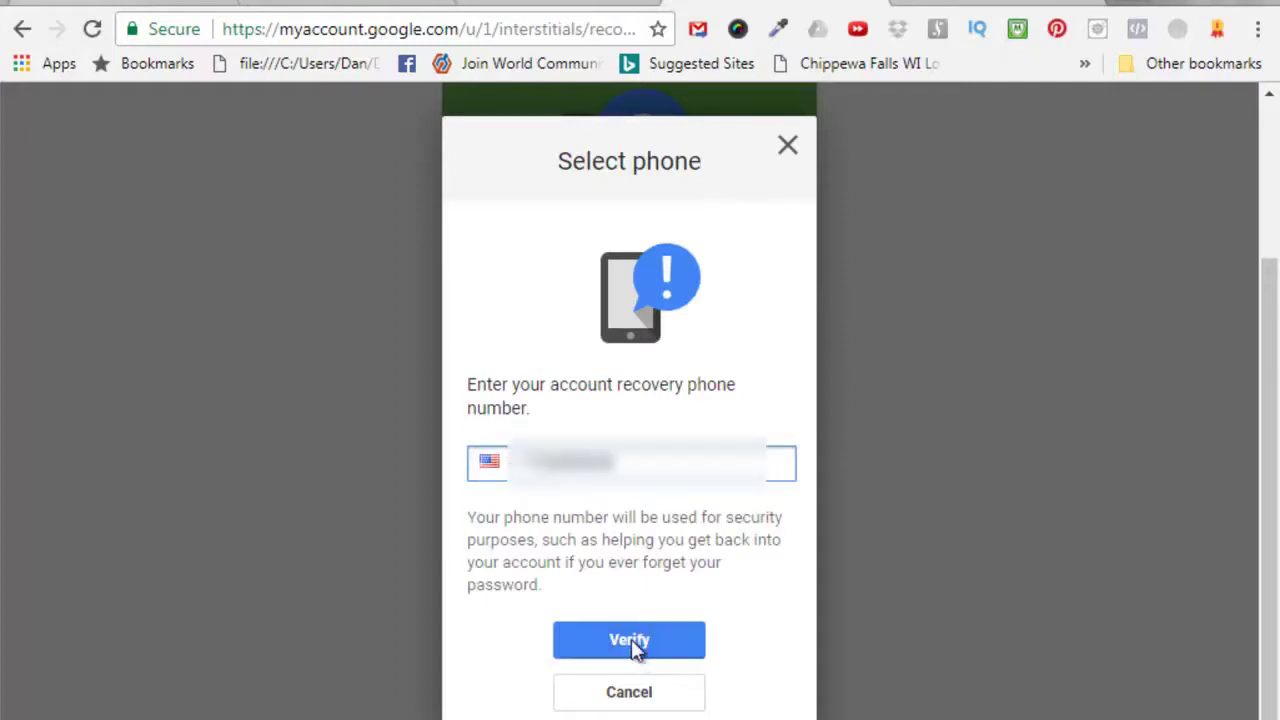
click(631, 642)
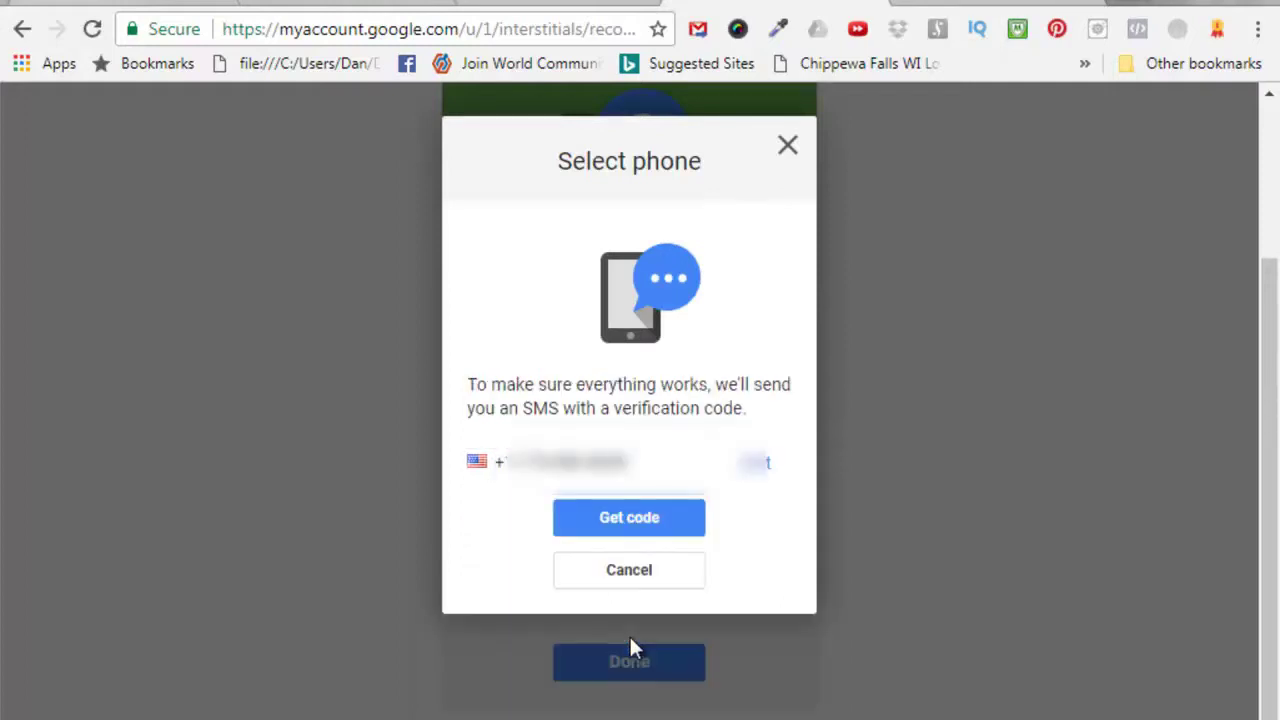
click(615, 521)
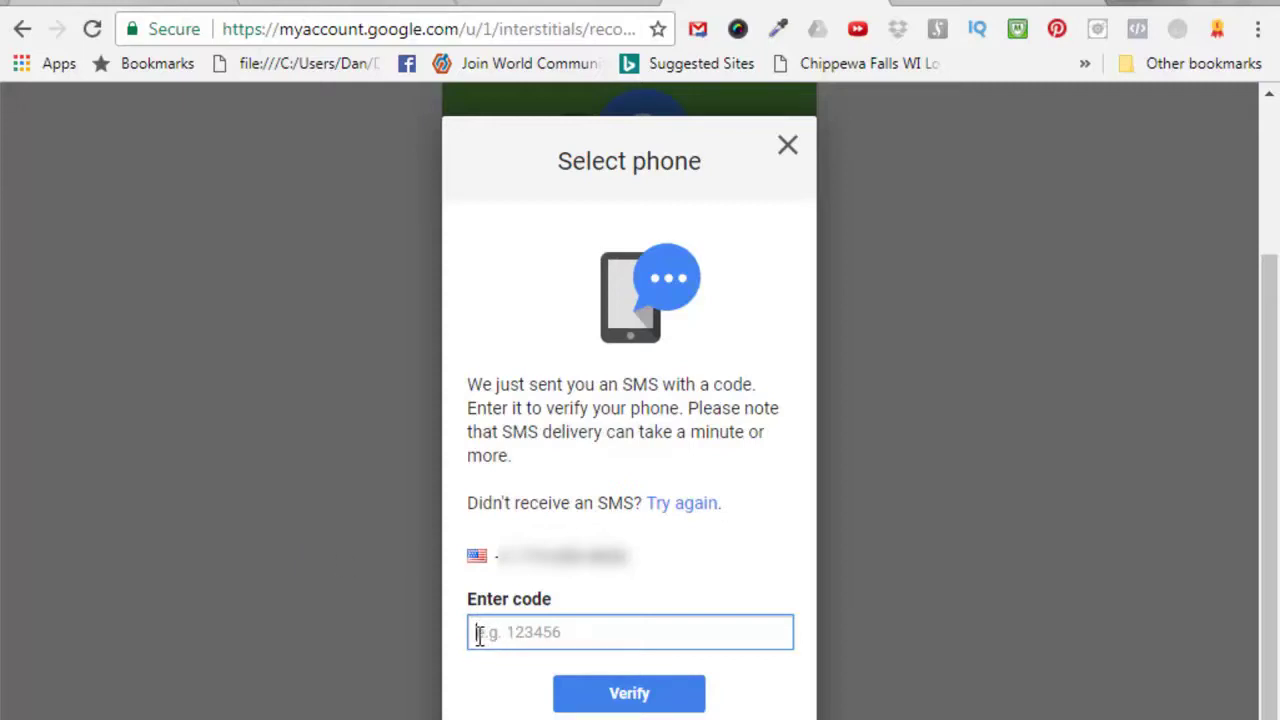
click(630, 700)
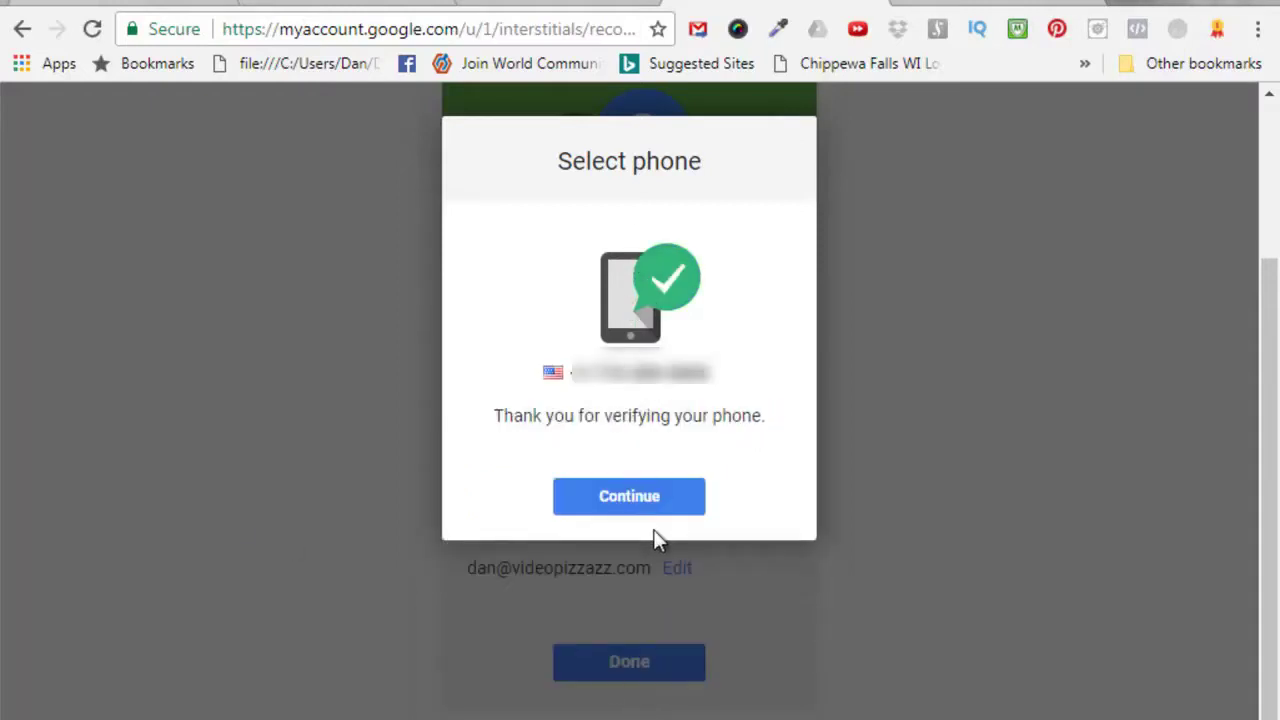
click(631, 503)
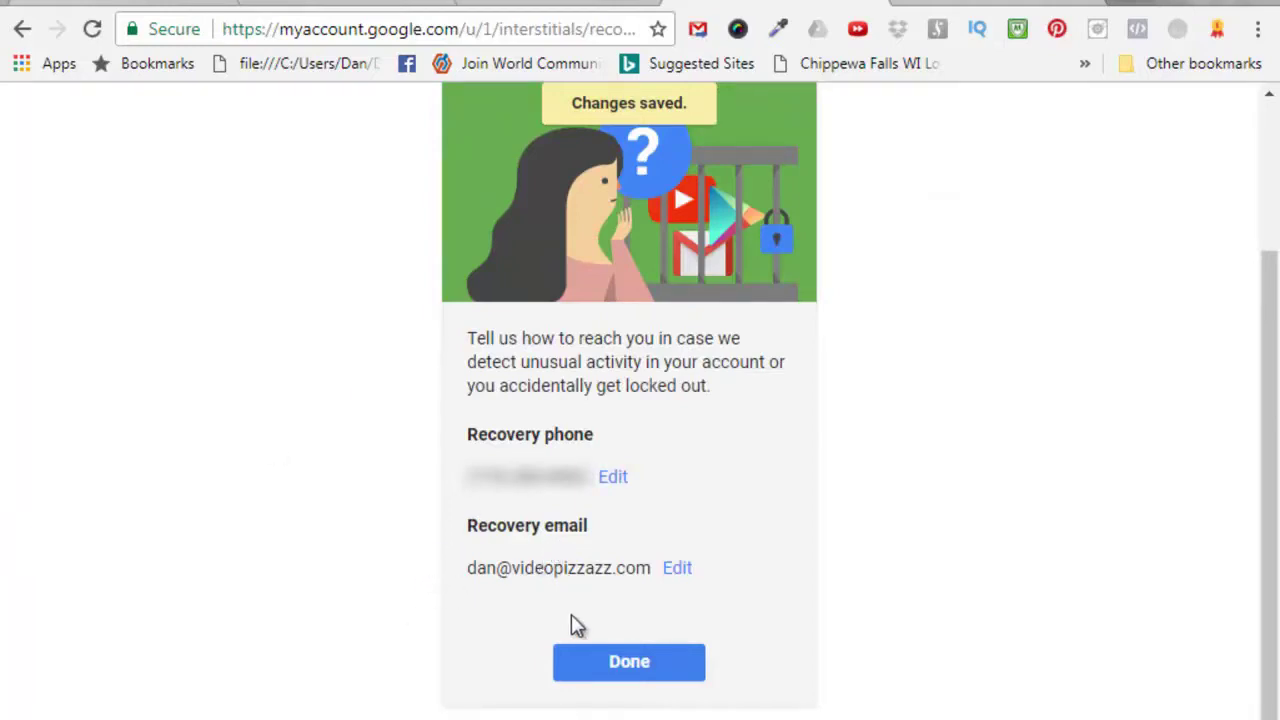
click(642, 678)
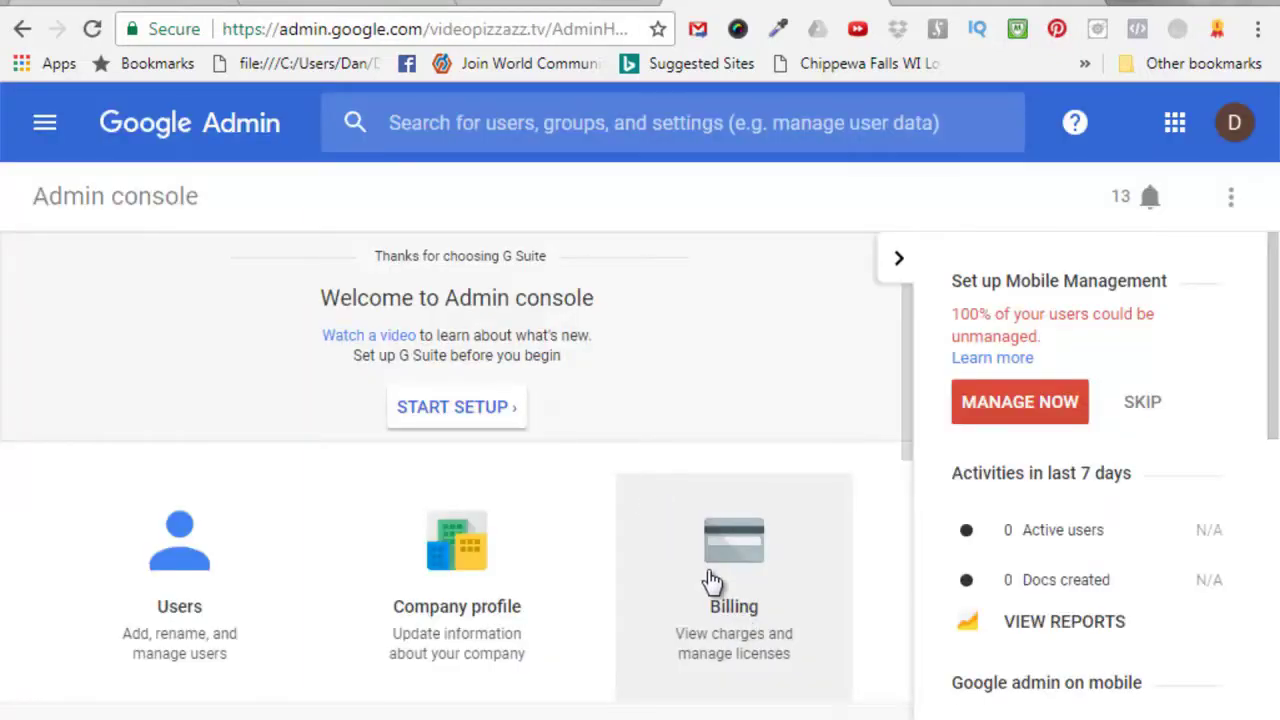
Step: Go from Billing to the G Suite Basic subscription's billing account and its Payment methods page
click(740, 612)
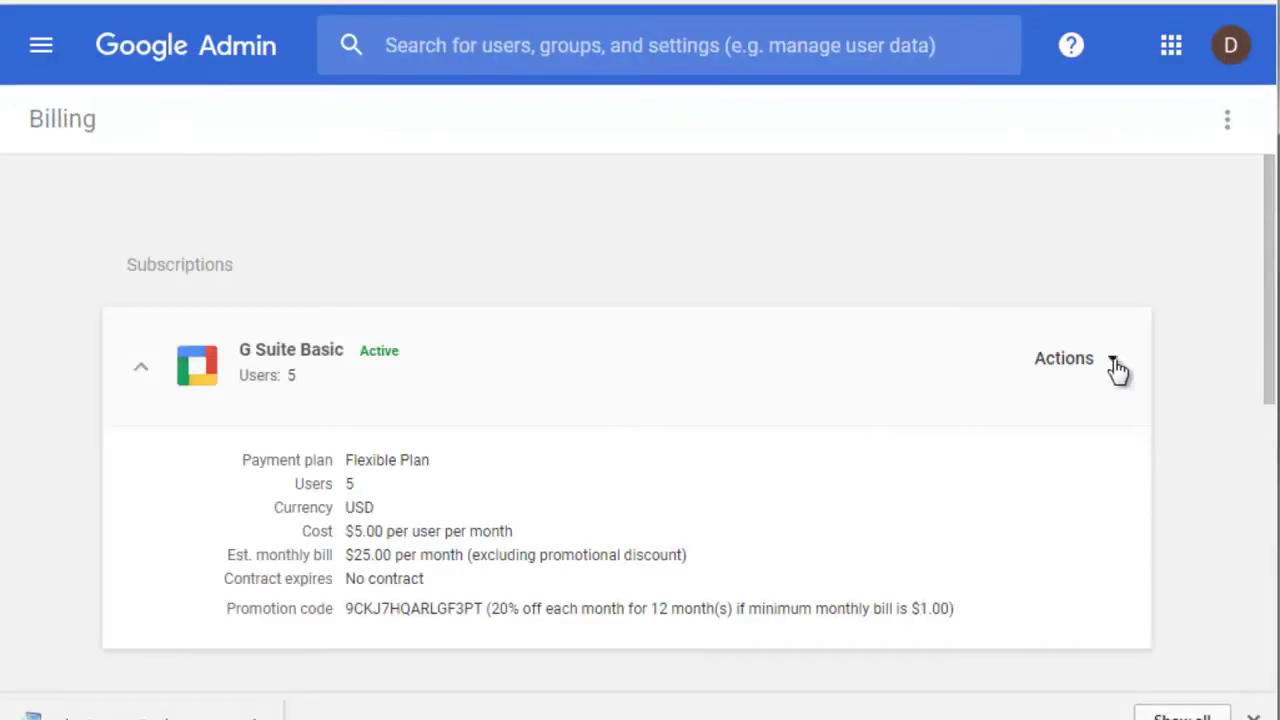
click(1112, 437)
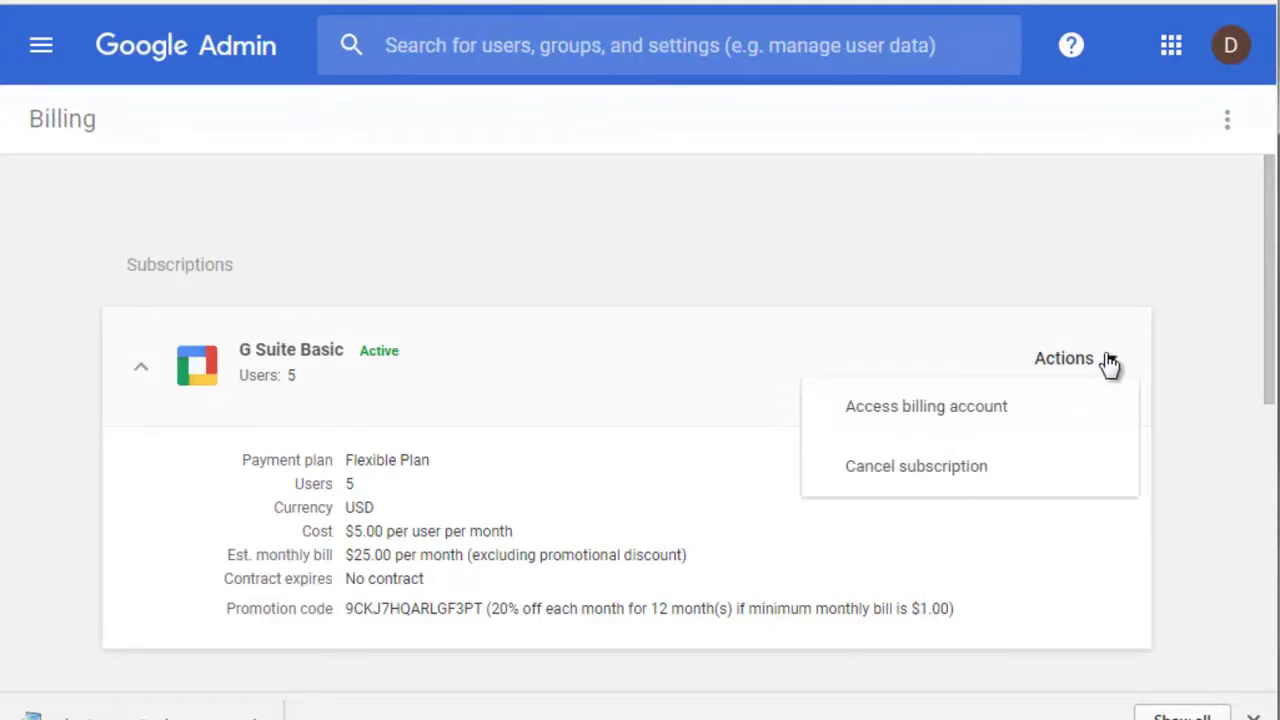
click(917, 408)
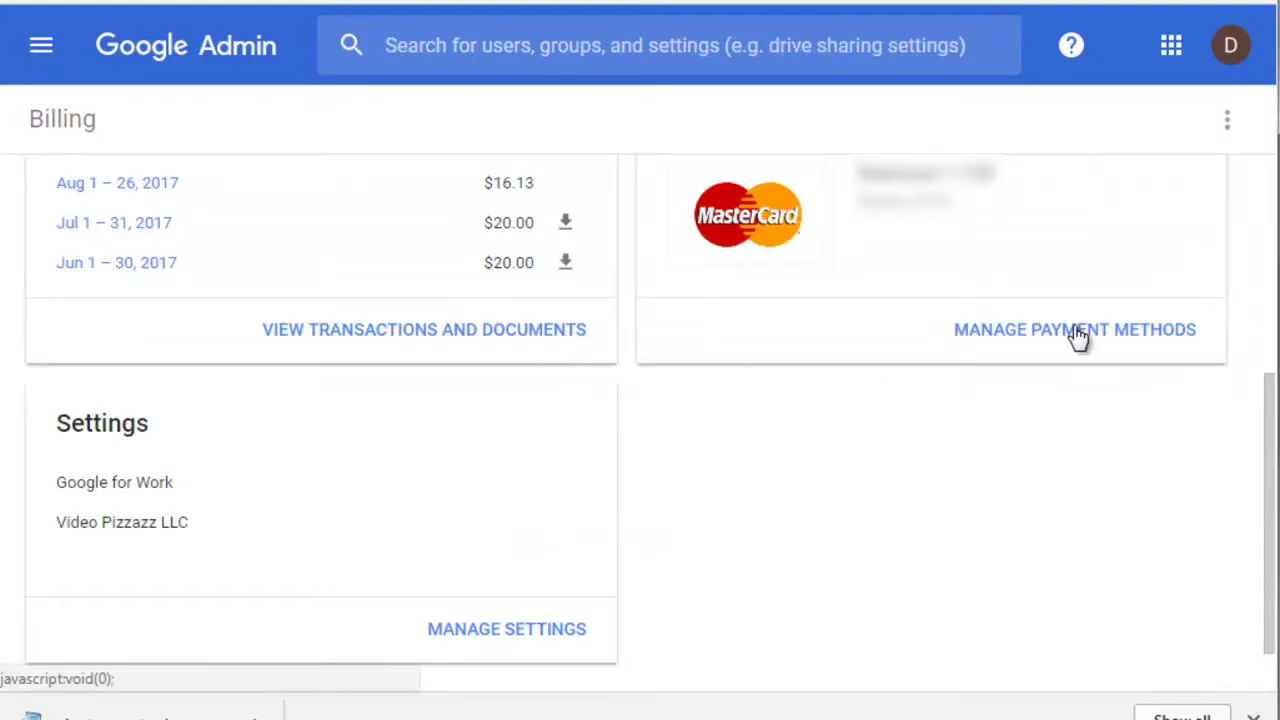
click(1078, 335)
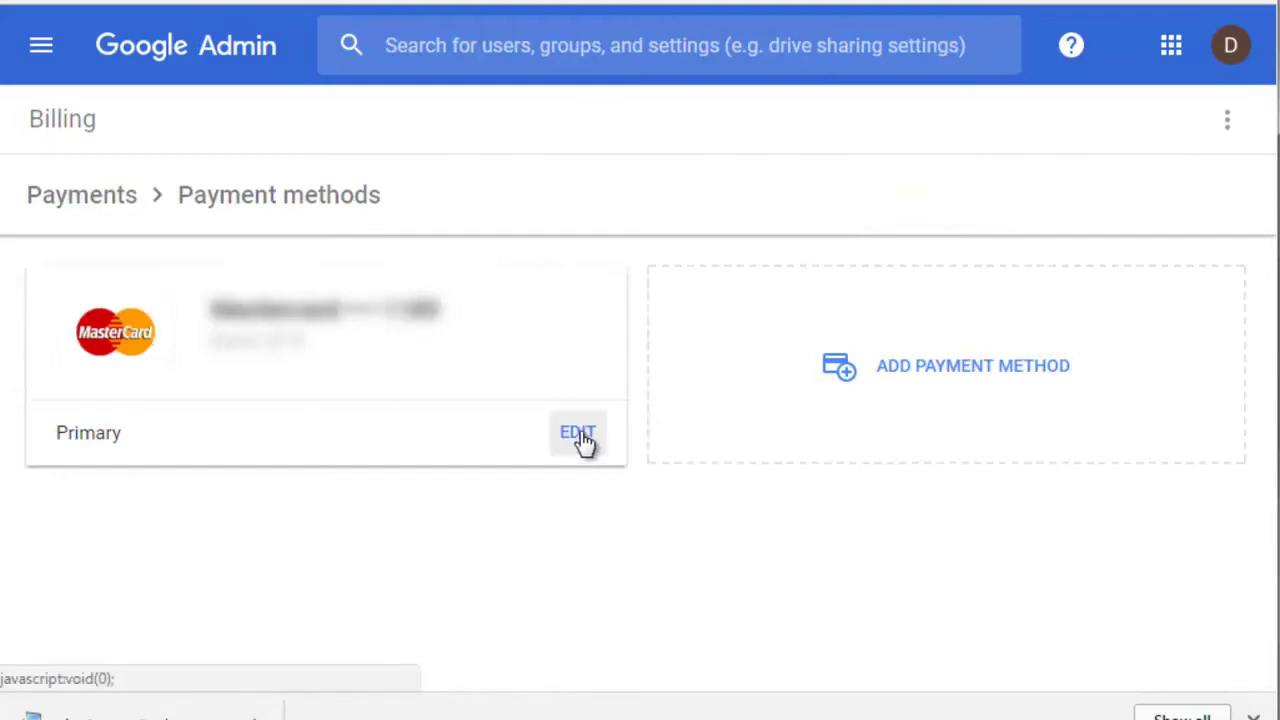
Step: Edit the primary Mastercard with a new expiration month and year and its security code, then update
click(581, 438)
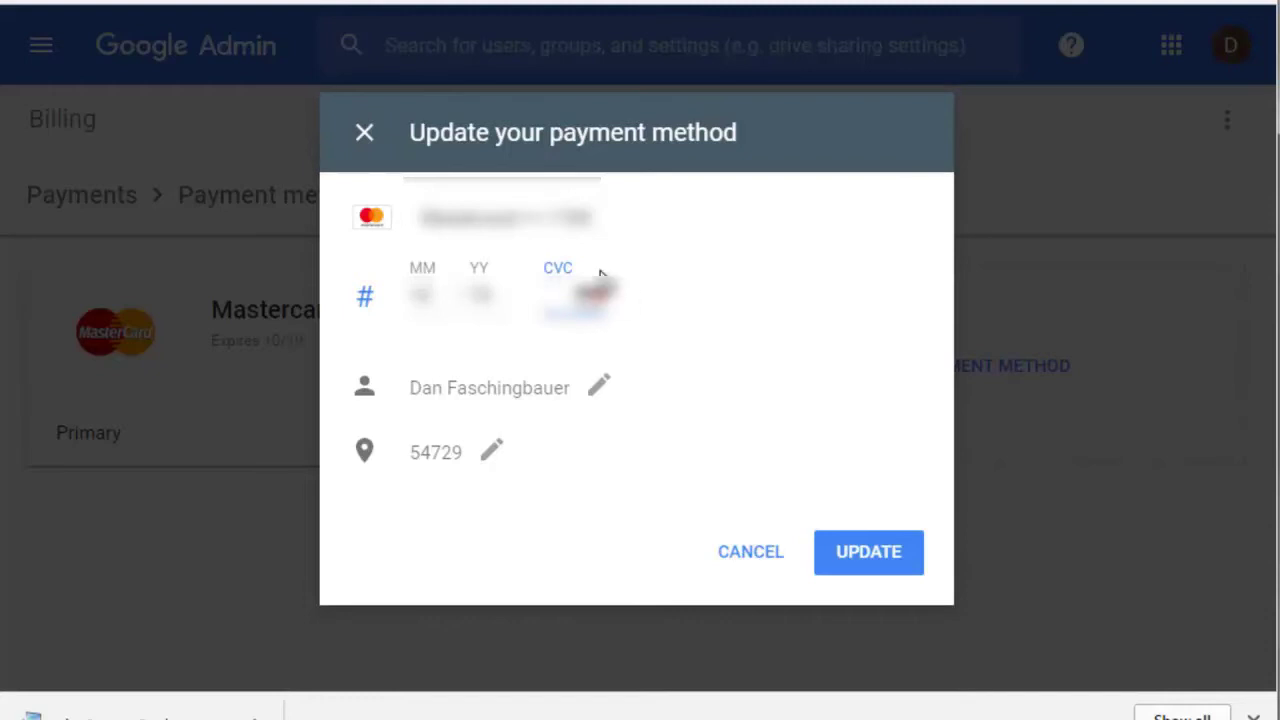
double_click(422, 292)
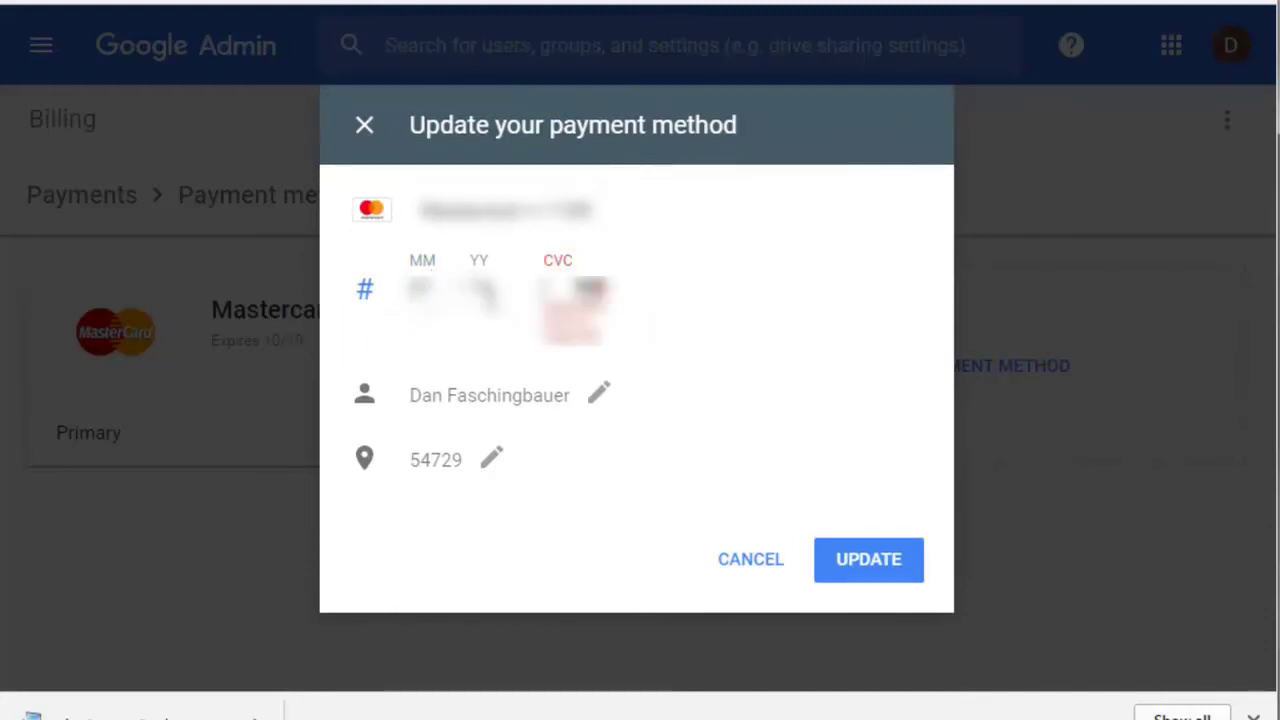
key(Tab)
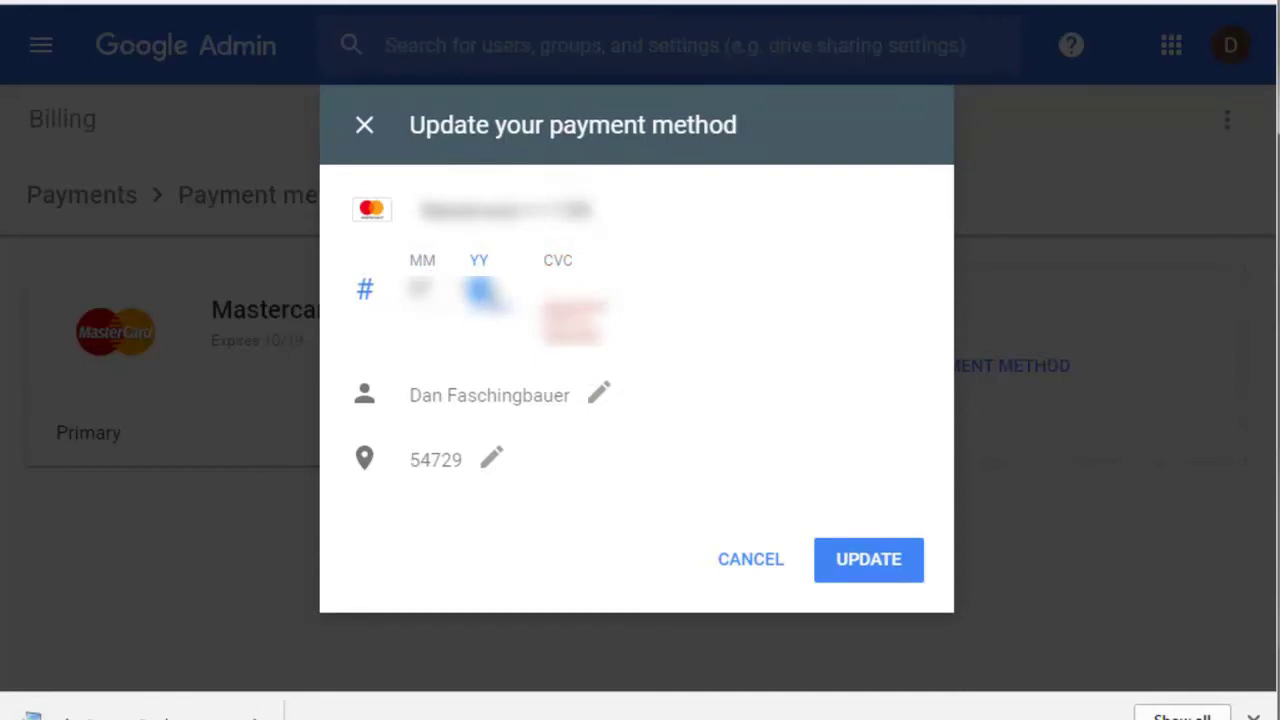
key(Tab)
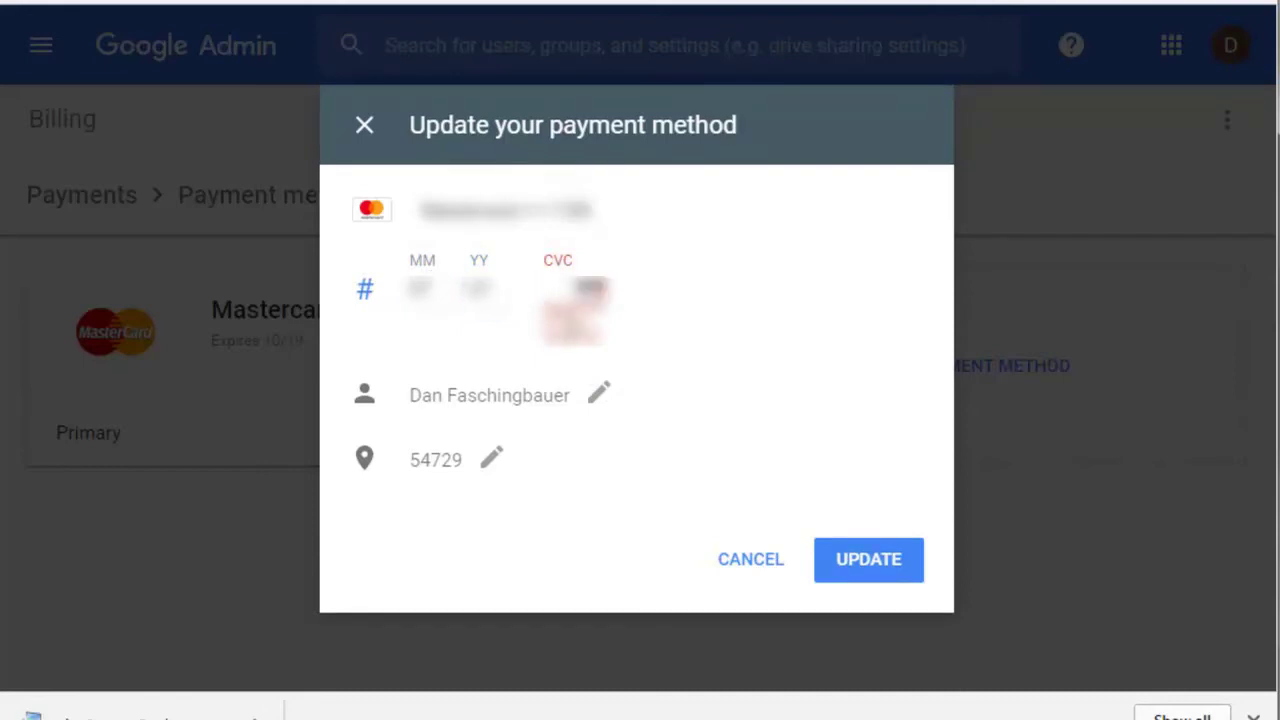
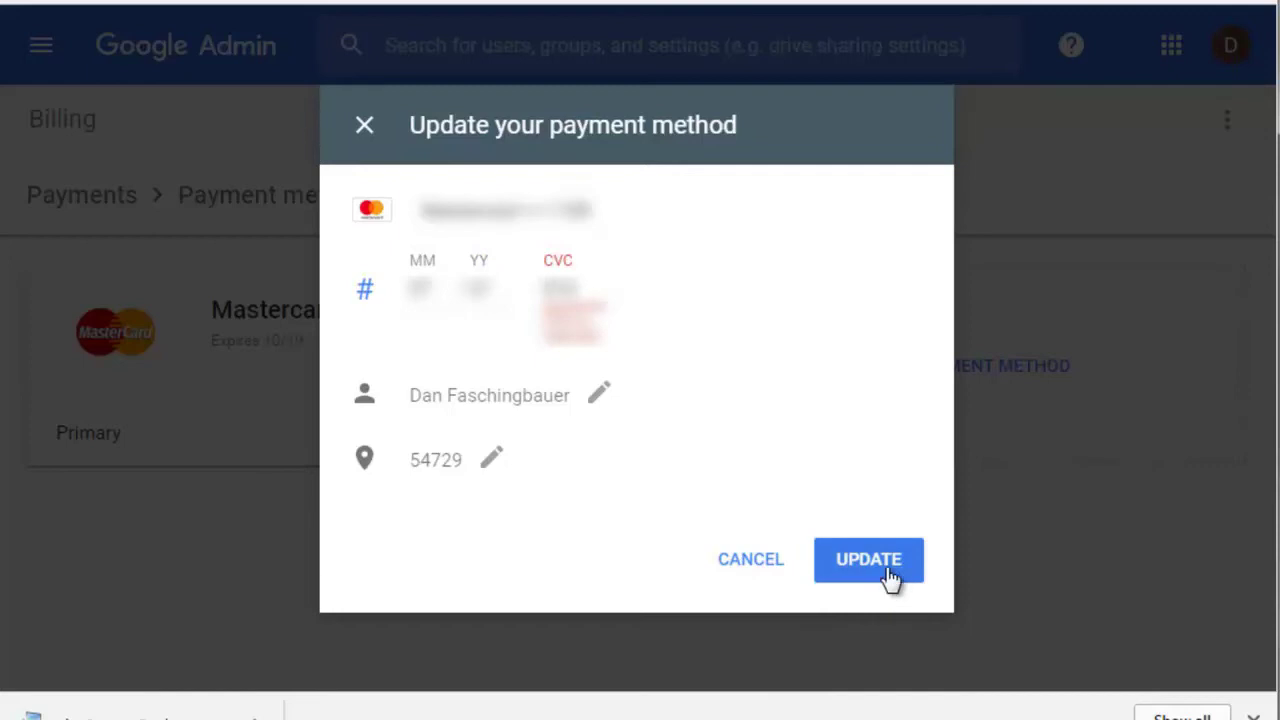
click(868, 567)
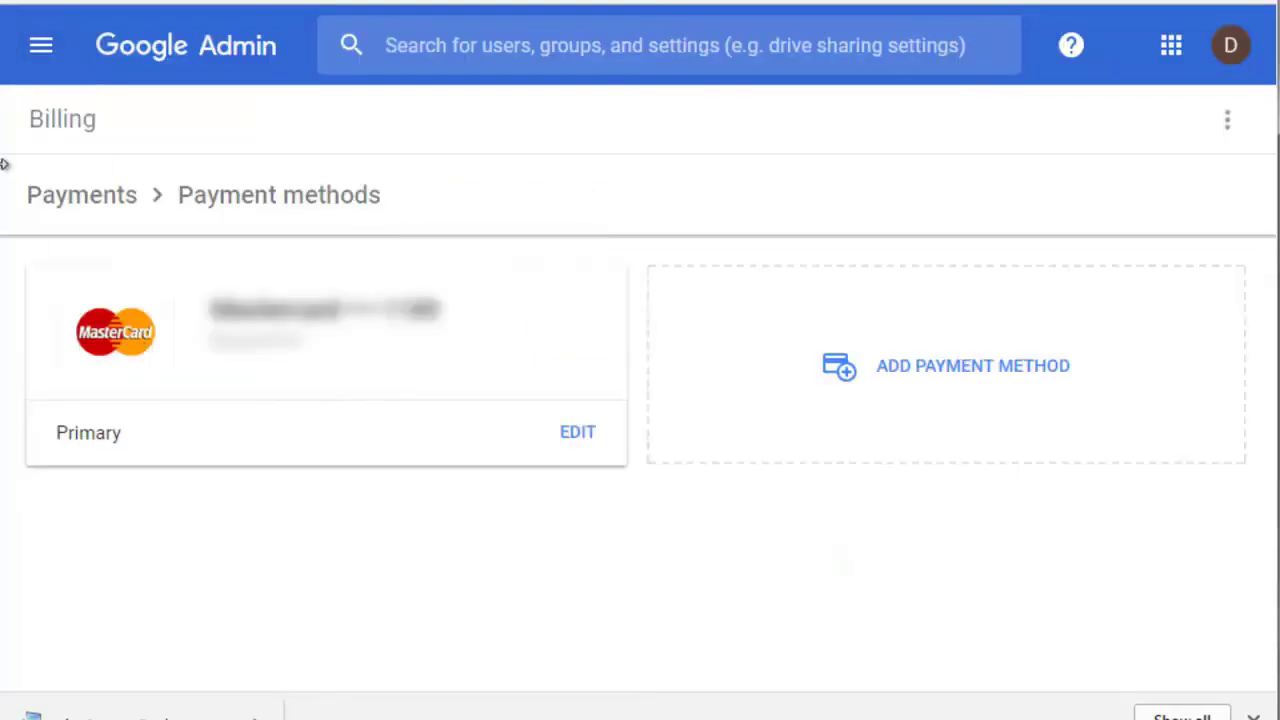
Step: Use the main navigation menu to return to the Admin console Home page
click(42, 50)
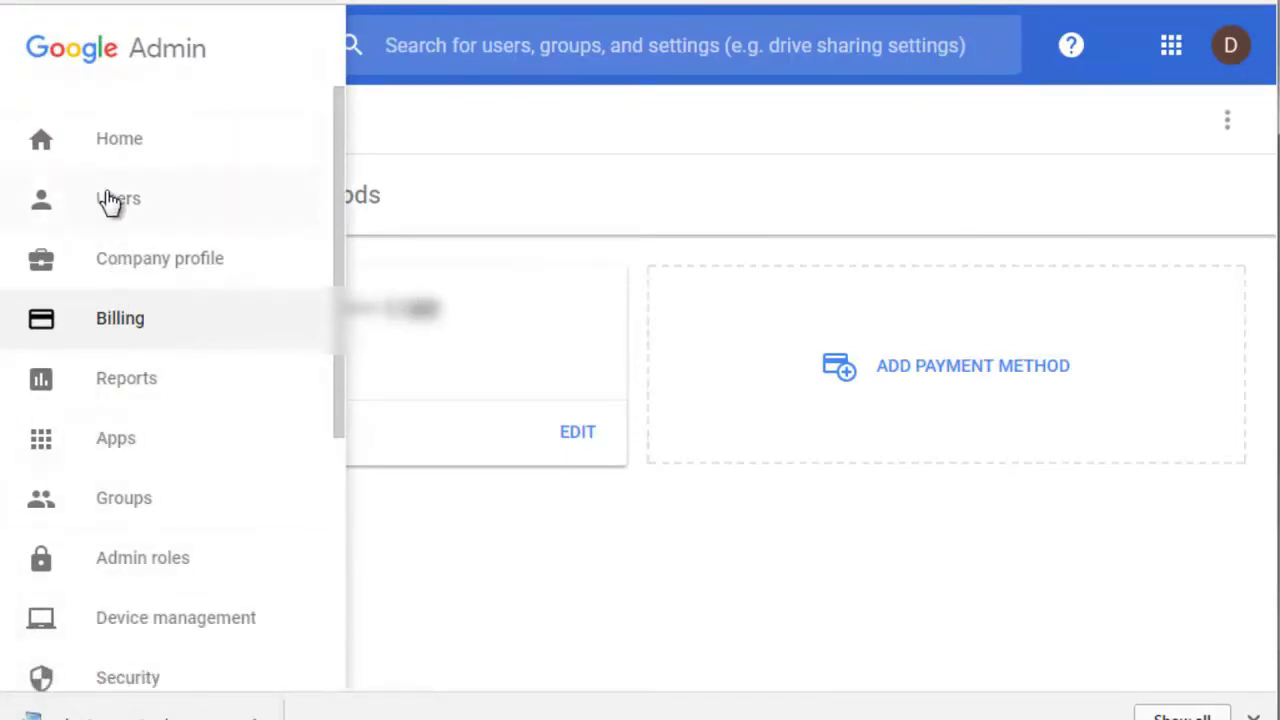
click(120, 142)
scroll(423, 486, up, 6)
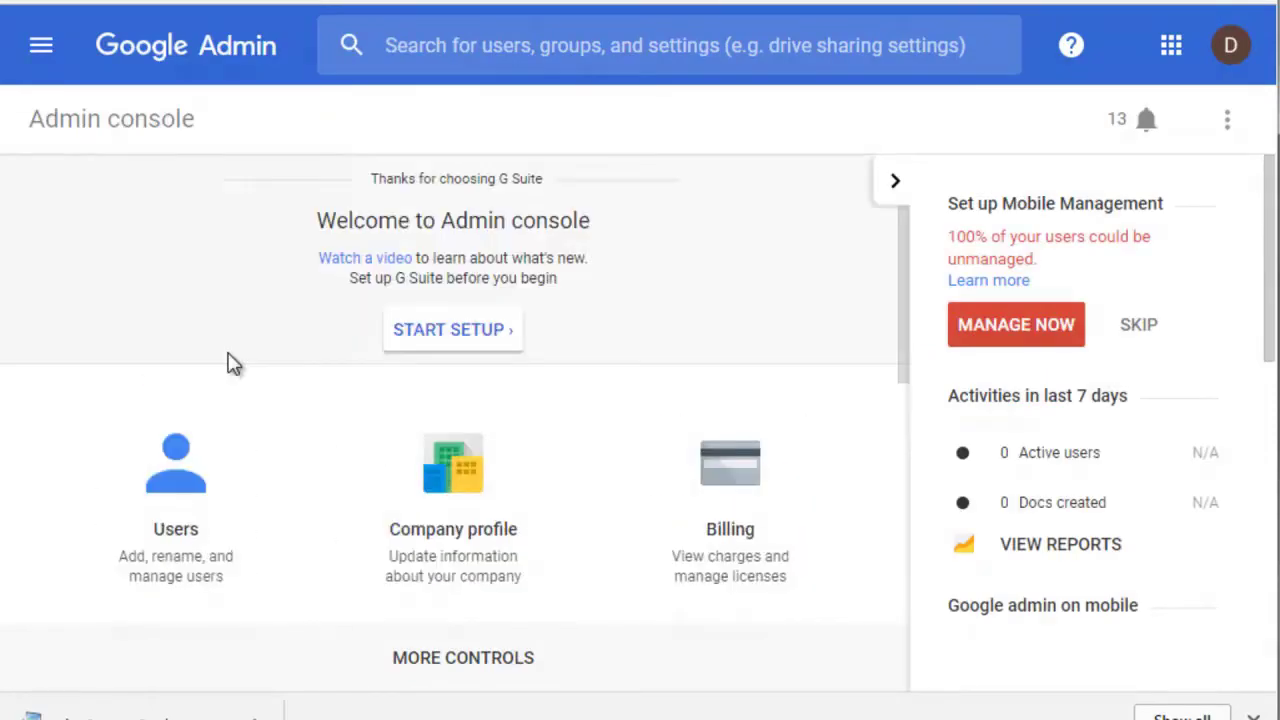